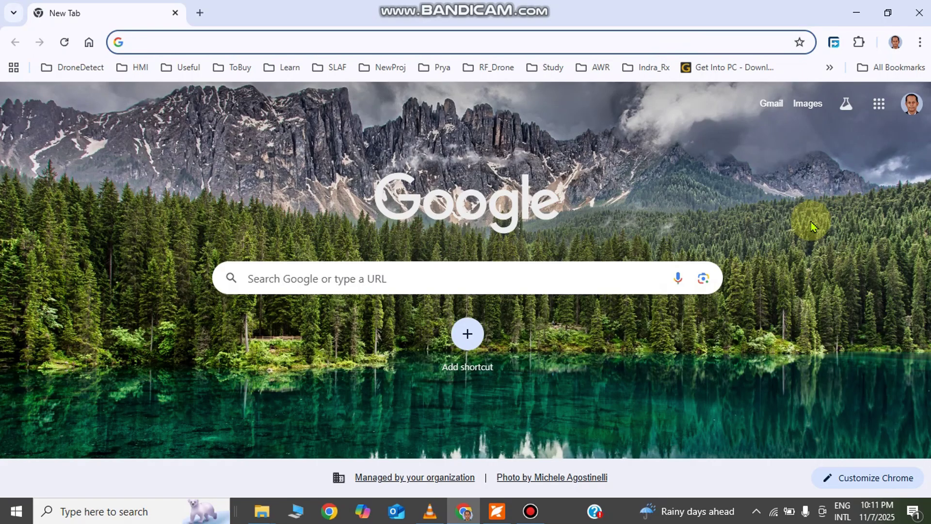
Search the web for 'grok ai' to reach the Grok home page.
text(grok)
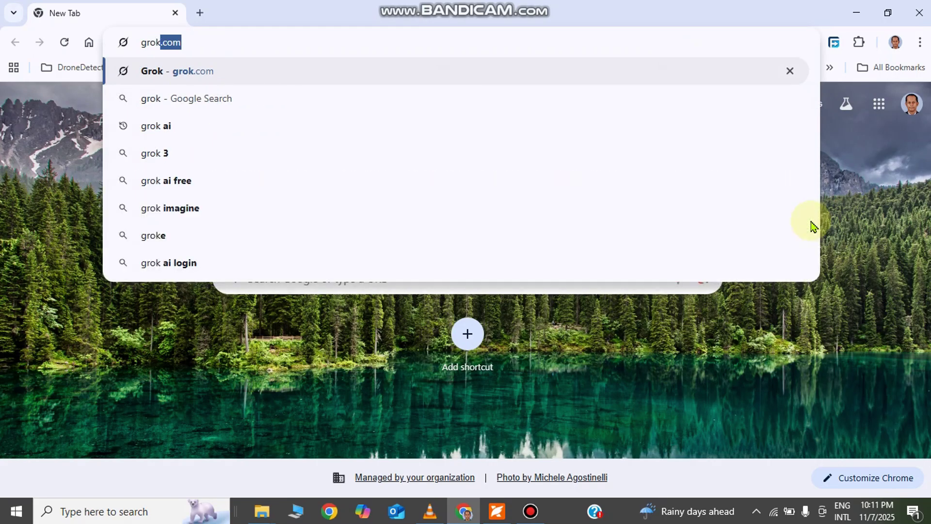
text( ai)
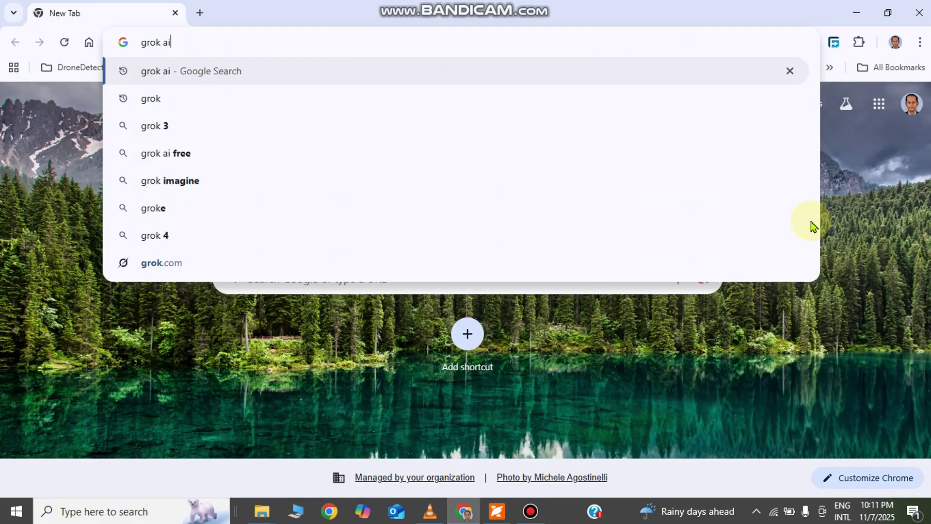
key(Return)
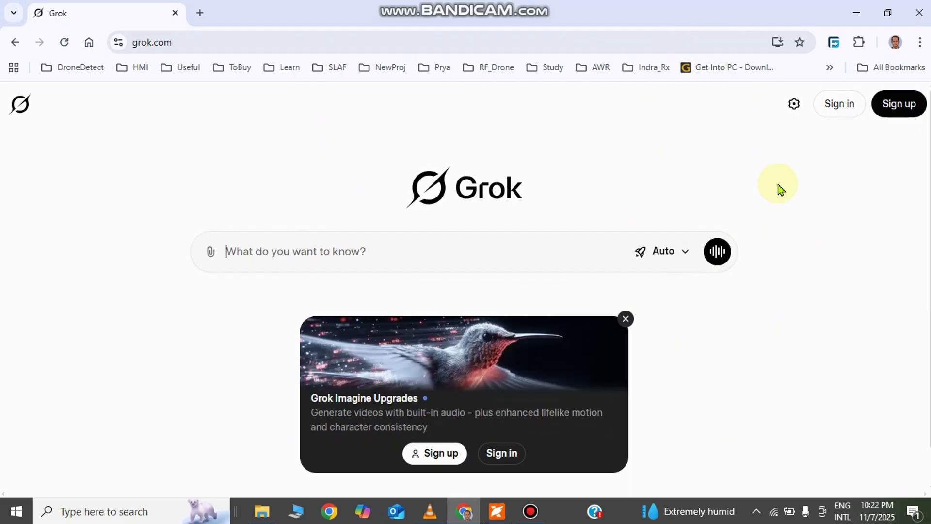
Open temp-mail.org in a new tab via a 'temp mail' search and copy its temporary address.
click(208, 13)
text(t)
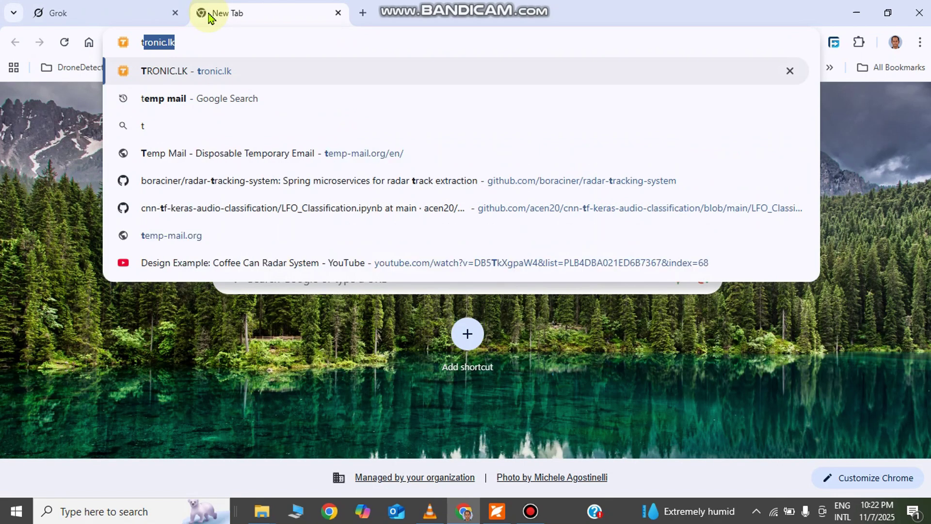
text(em)
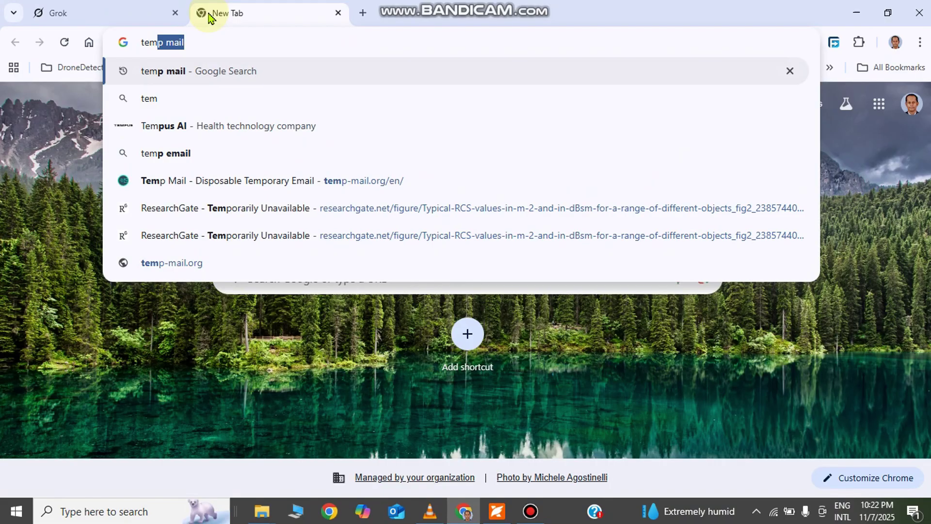
key(Return)
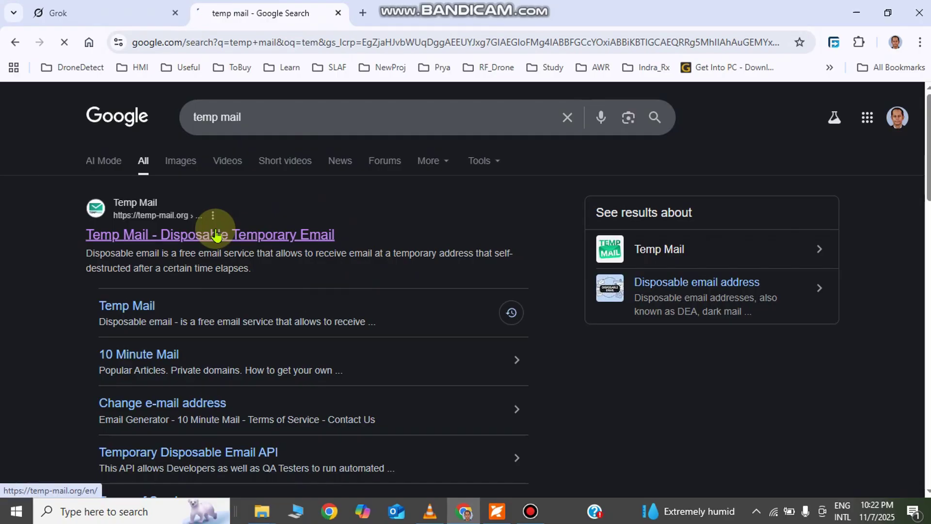
click(216, 235)
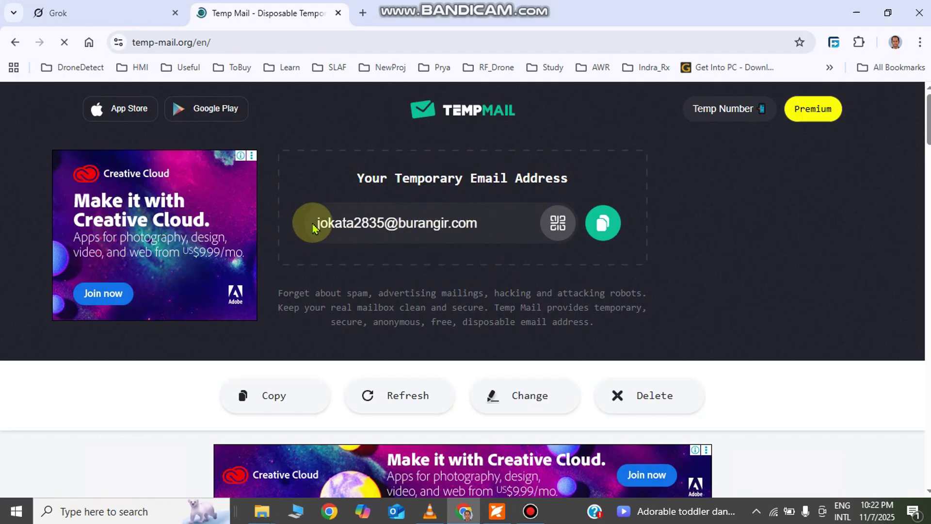
click(603, 224)
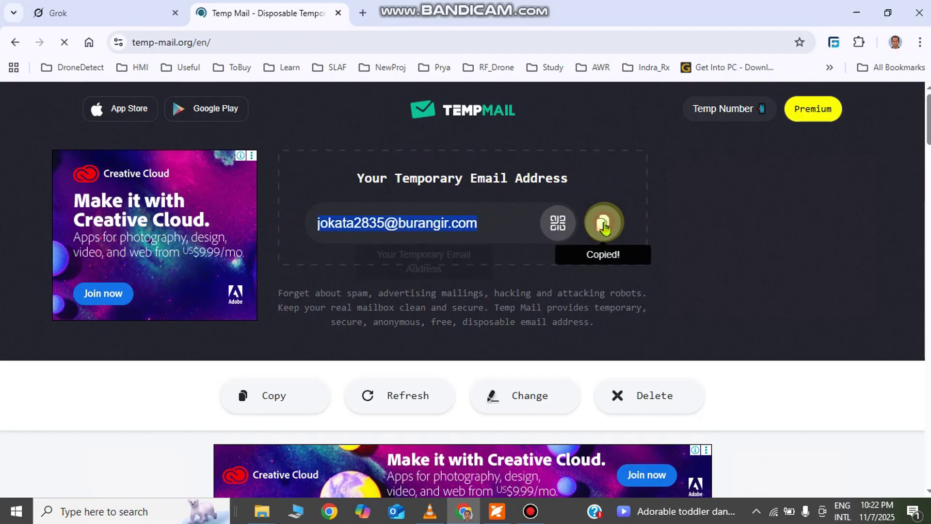
Start a Grok email sign-up with the pasted temporary address and submit it.
click(123, 19)
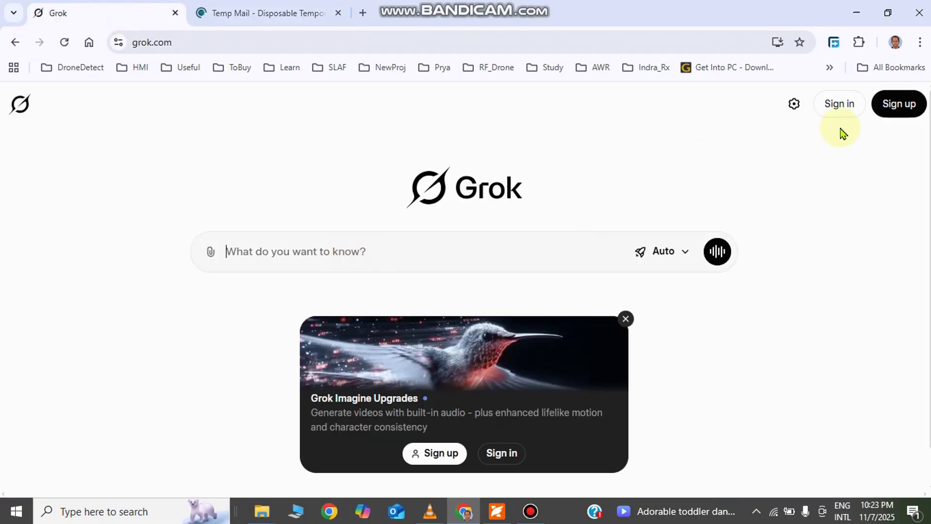
click(894, 105)
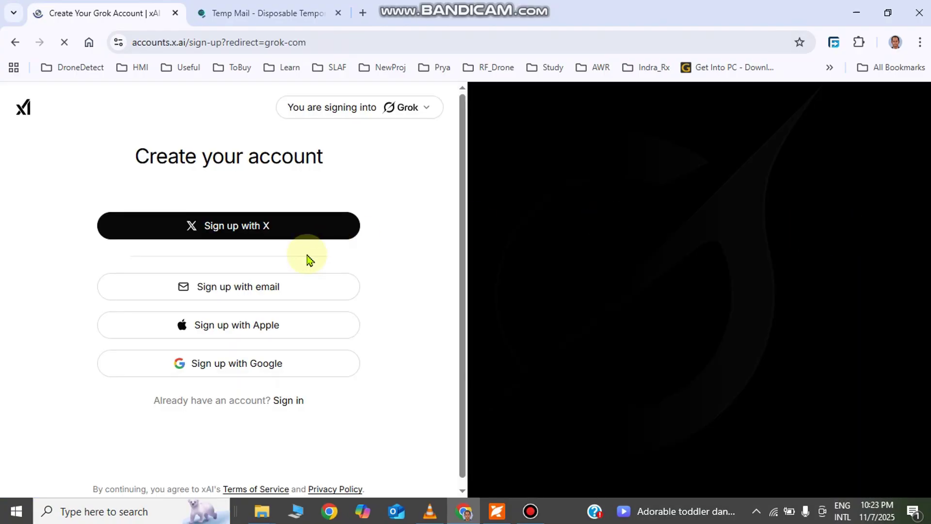
click(252, 292)
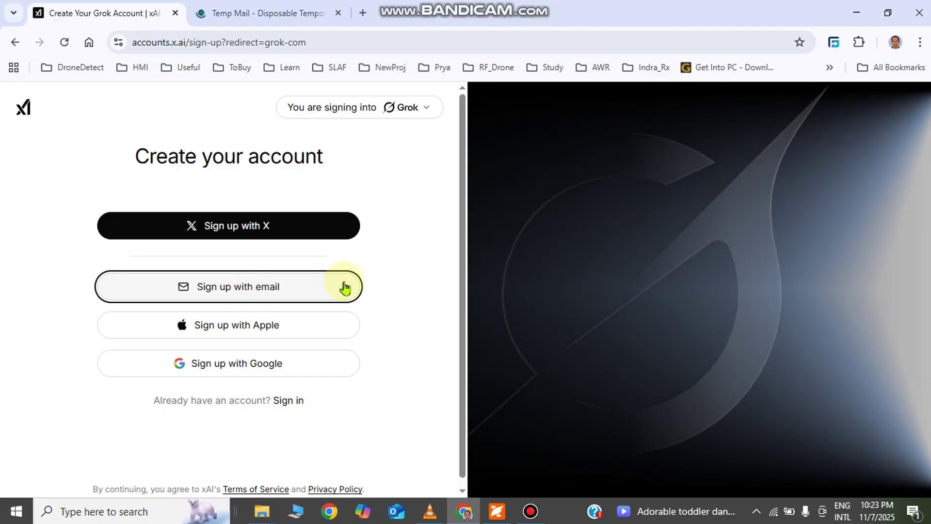
click(345, 288)
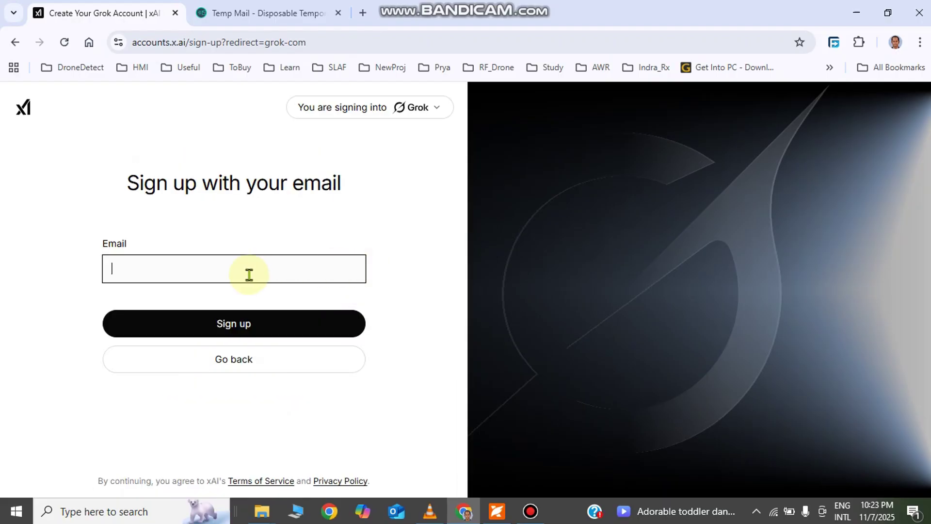
key(ctrl+v)
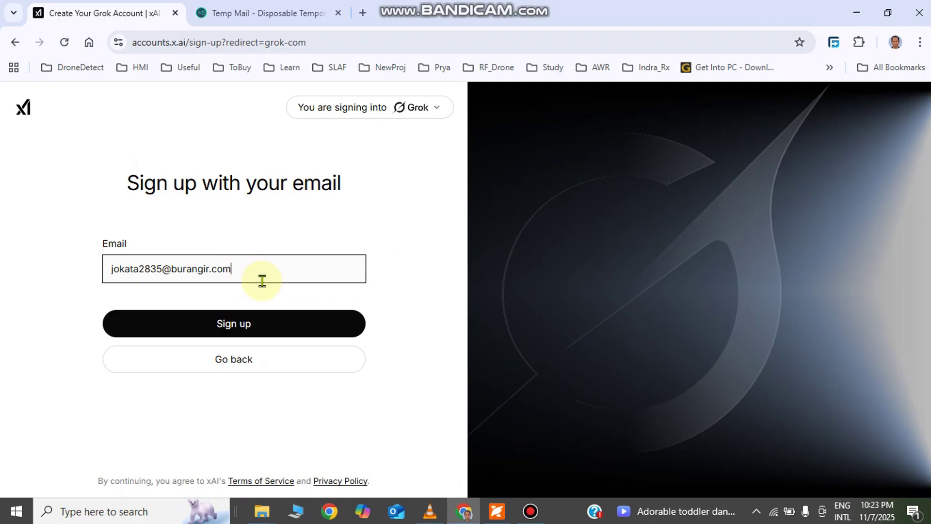
click(278, 322)
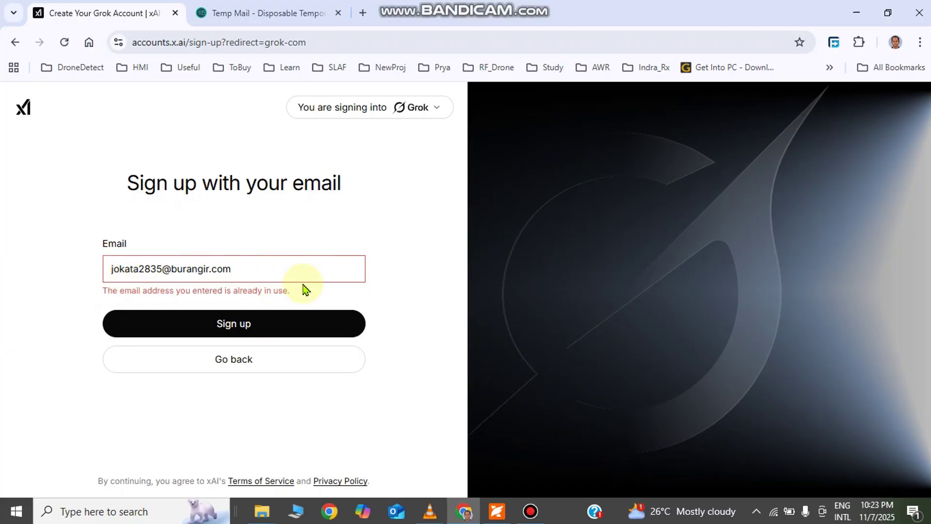
click(256, 15)
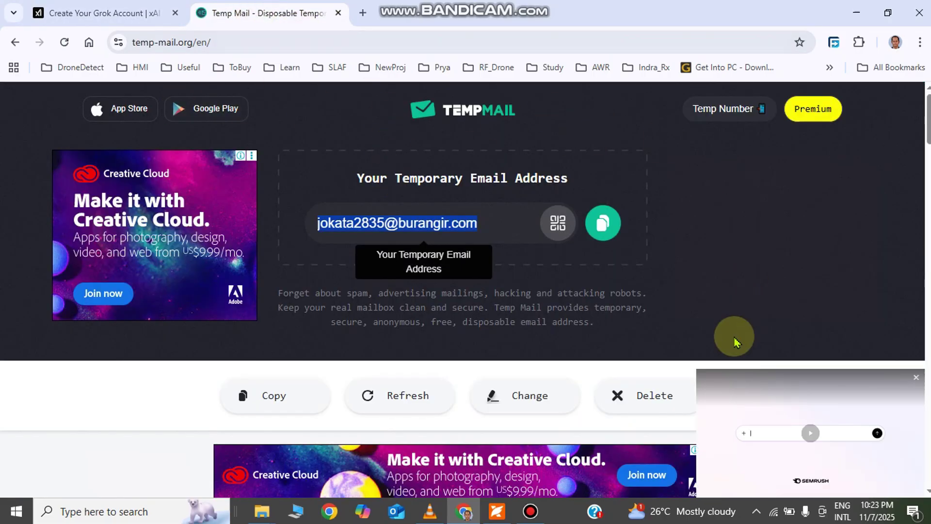
Generate a fresh Temp Mail address and resubmit it in place of the rejected one.
click(647, 397)
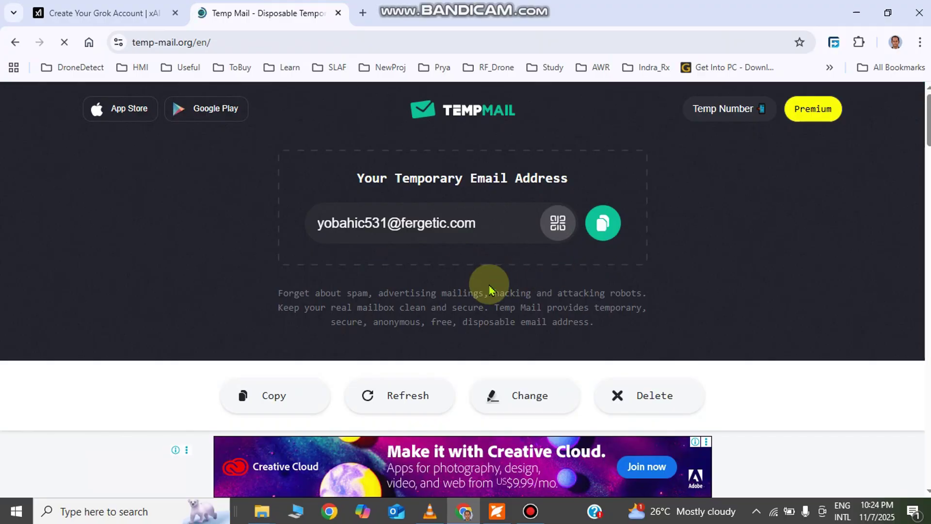
click(602, 223)
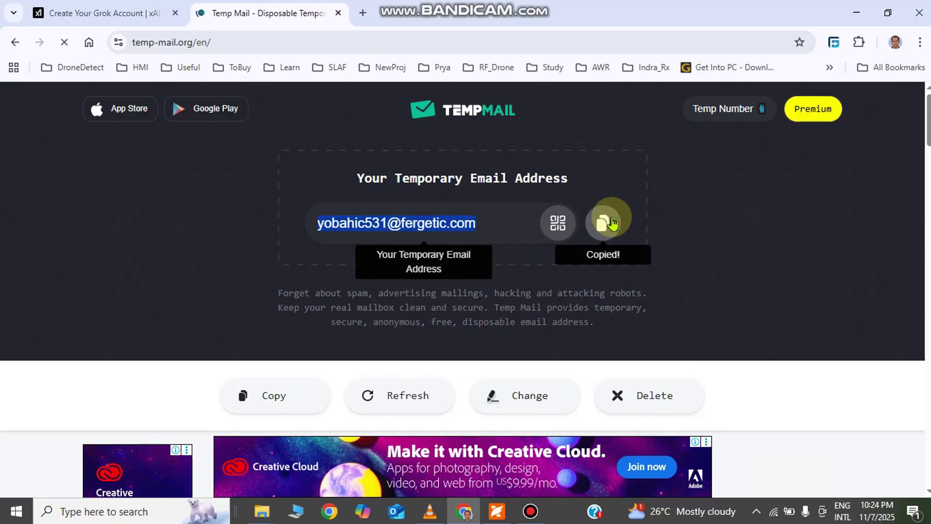
click(104, 13)
double_click(251, 268)
click(251, 268)
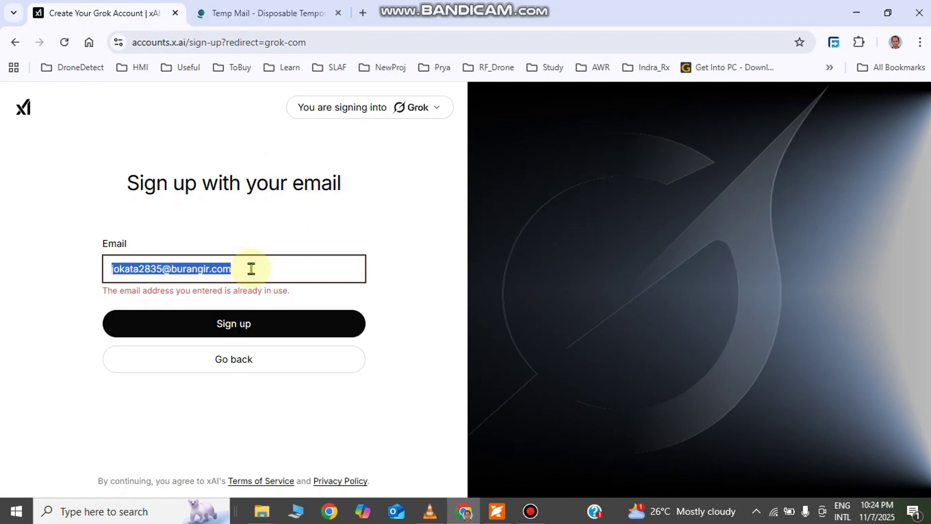
key(ctrl+v)
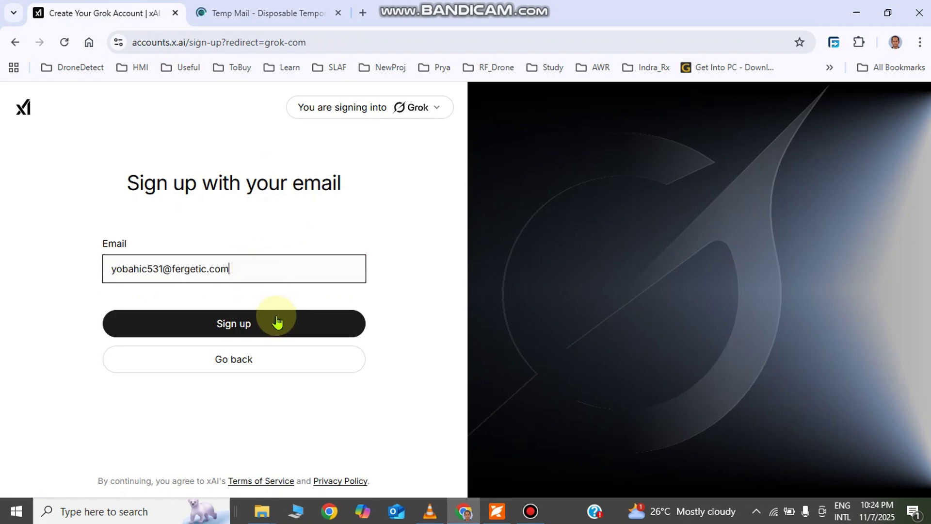
click(278, 324)
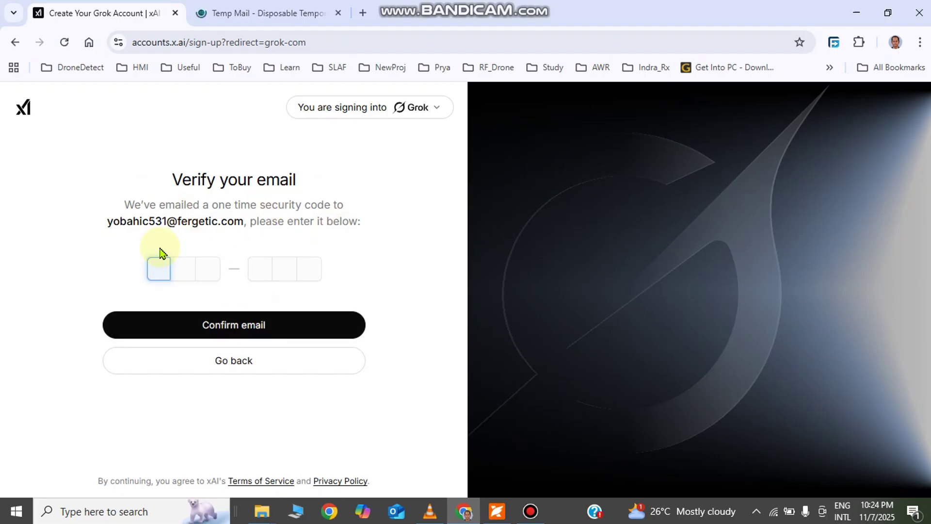
Open the xAI confirmation email in Temp Mail and enter its code on Grok's verification page.
click(266, 5)
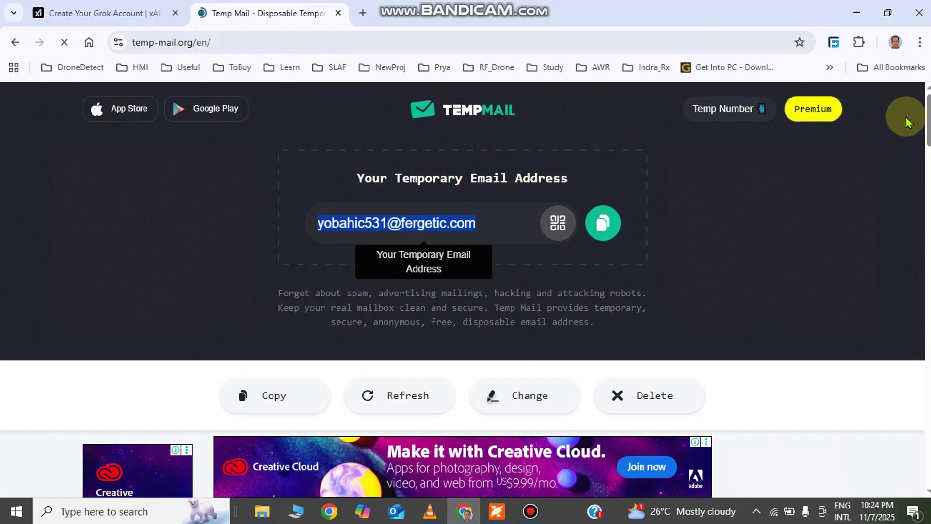
scroll(462, 289, down, 6)
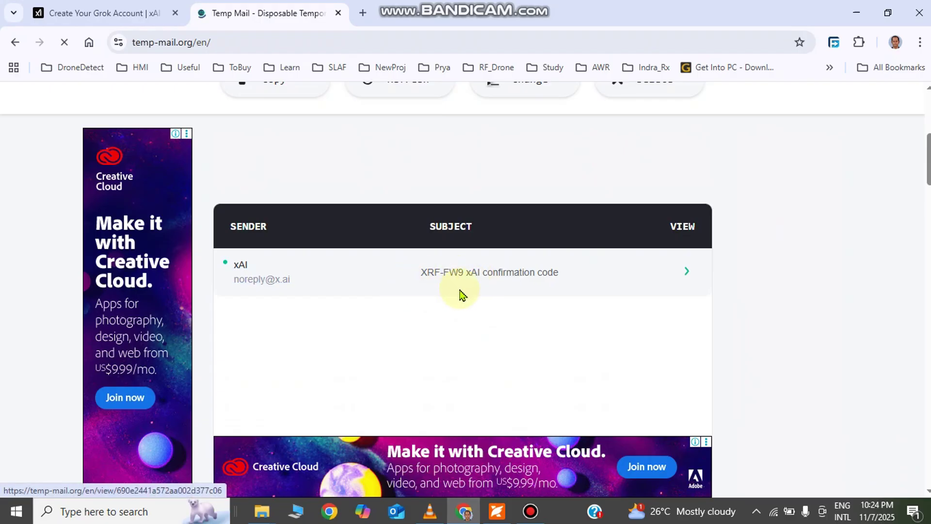
click(443, 284)
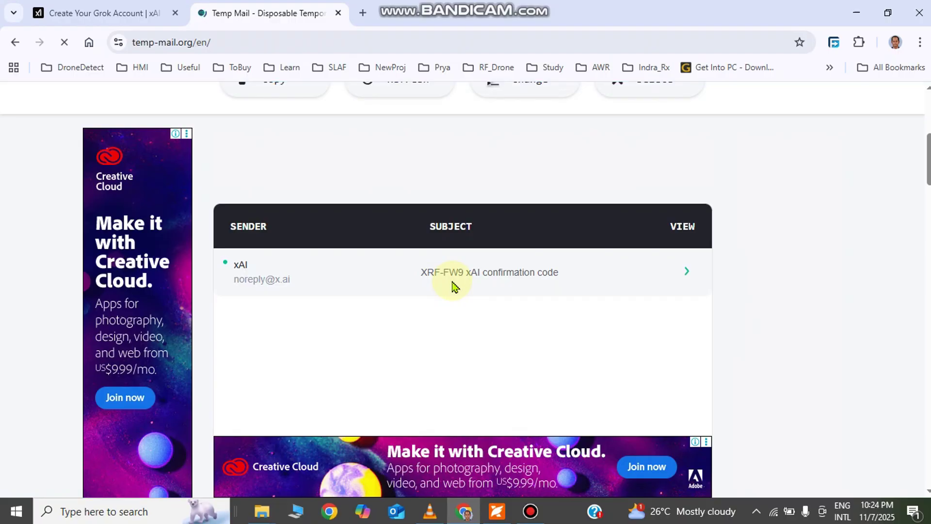
click(131, 13)
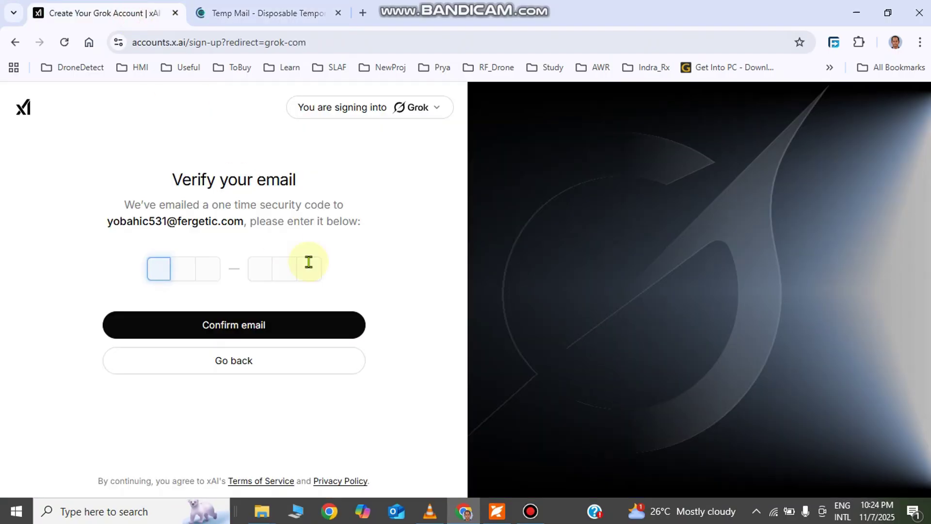
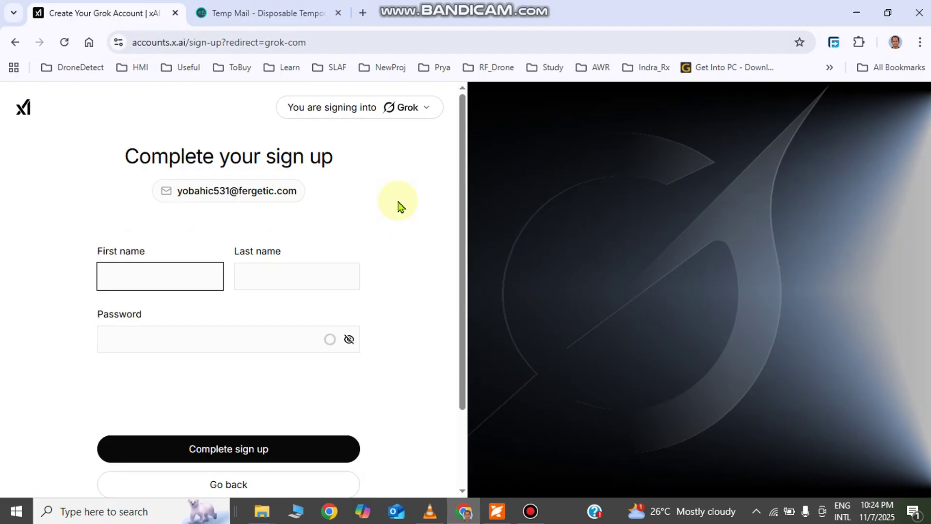
Enter the last name and a password, then complete the Grok sign-up.
key(Tab)
text(Wash)
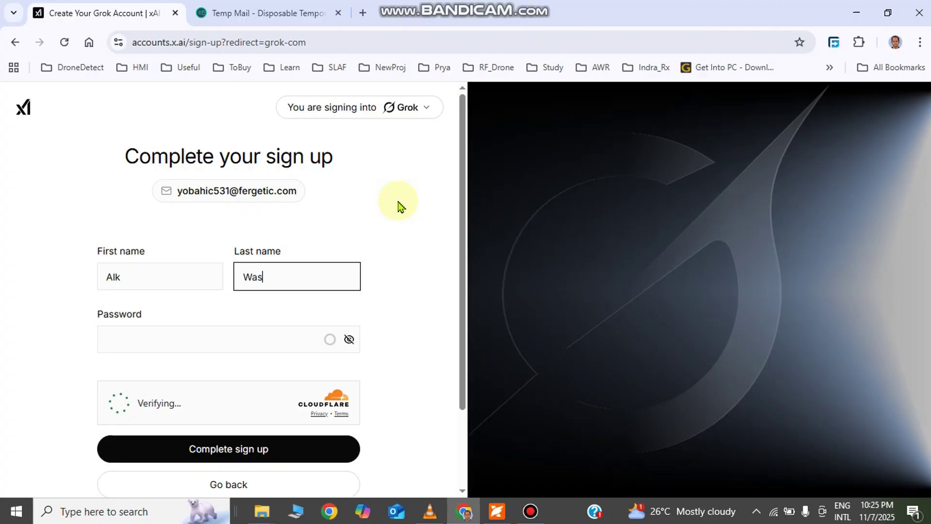
click(254, 346)
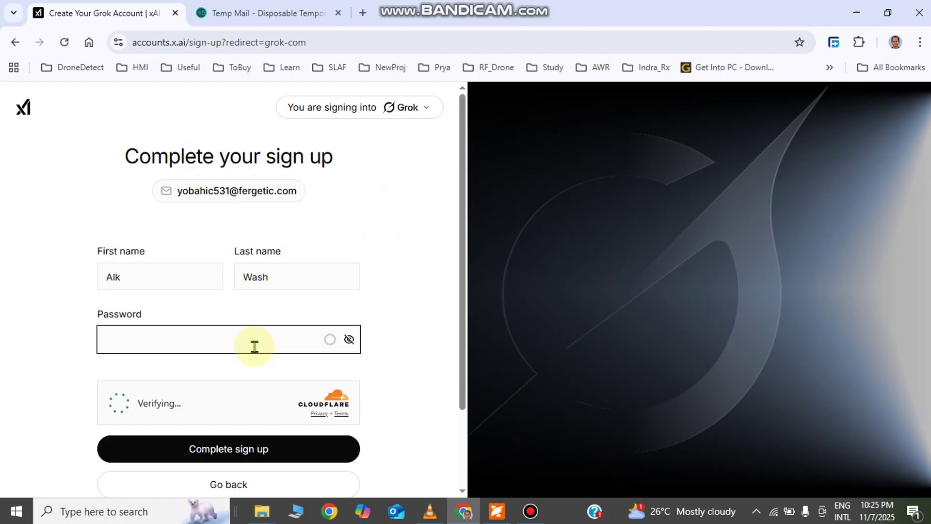
text(•)
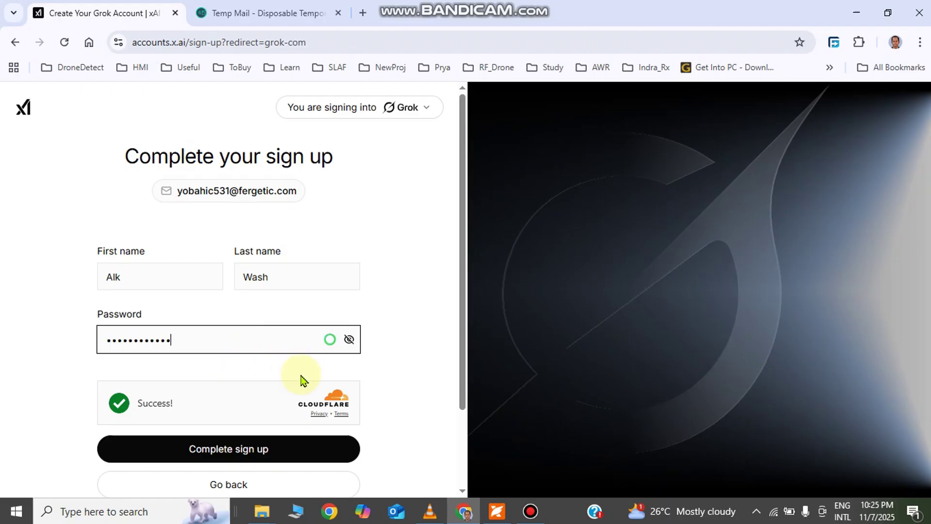
click(248, 452)
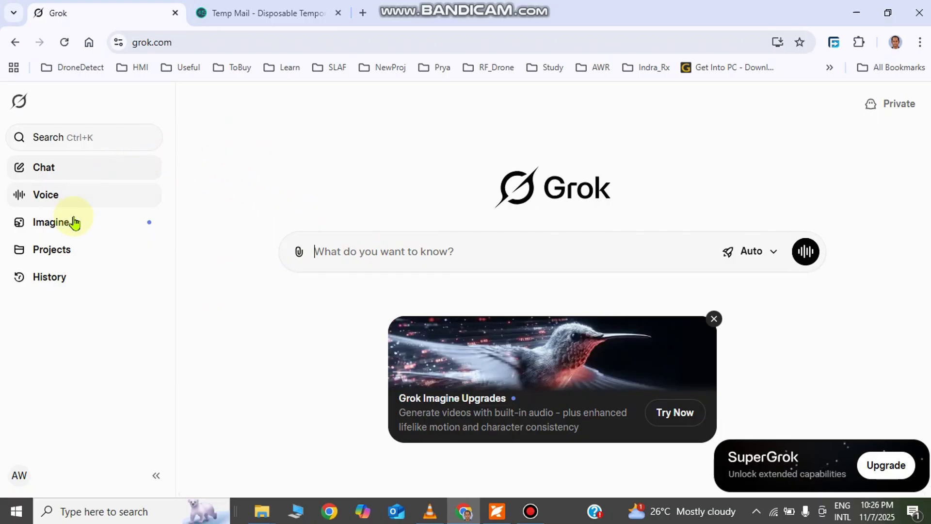
On the Imagine page, choose to attach an image by uploading a file.
click(72, 225)
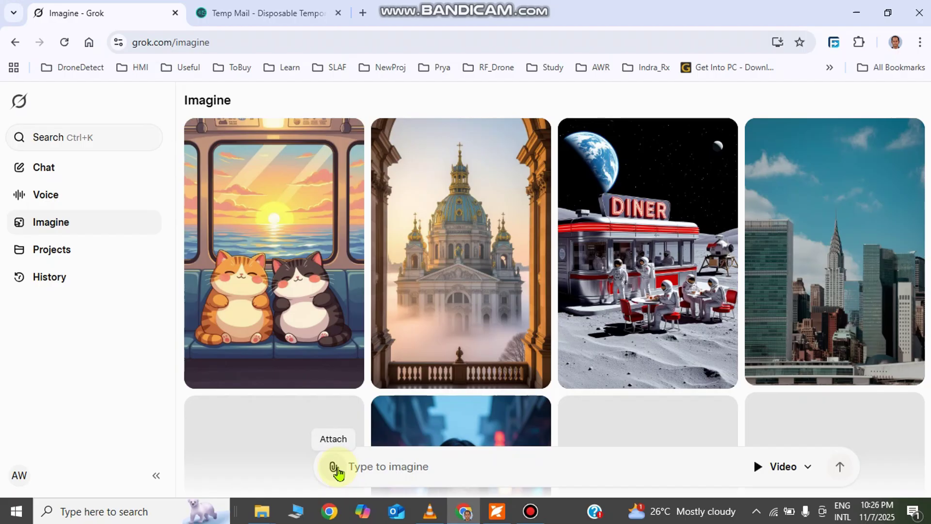
click(335, 468)
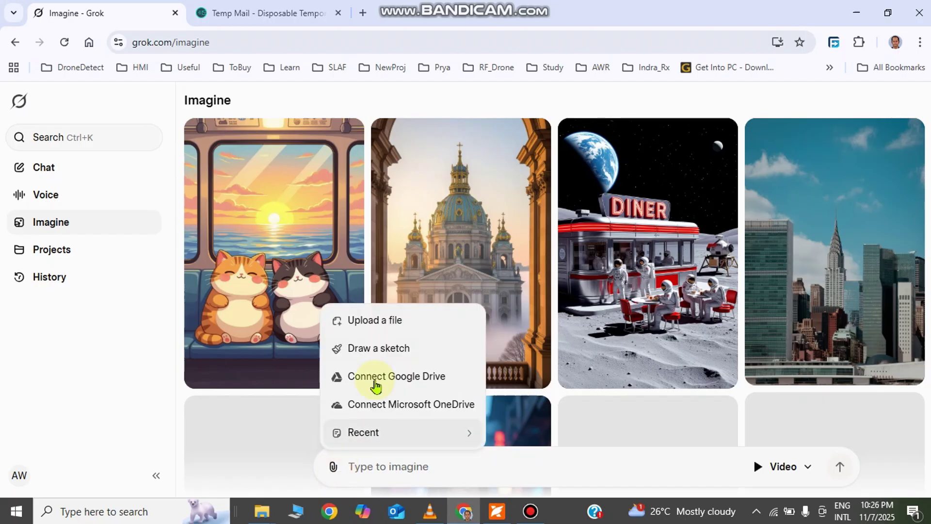
click(393, 322)
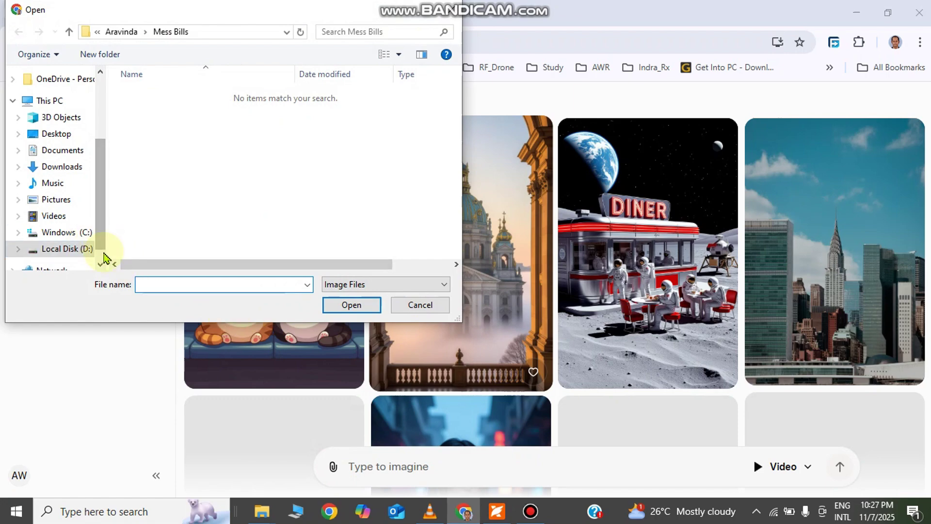
Browse to Aravinda (E:) > AI > grok and upload the image download (5).
scroll(99, 248, down, 1)
scroll(98, 140, up, 3)
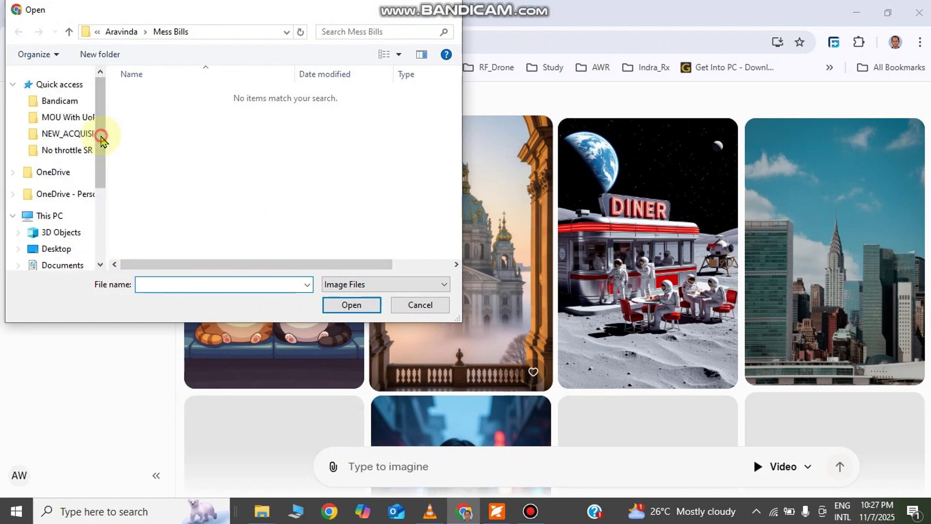
click(51, 216)
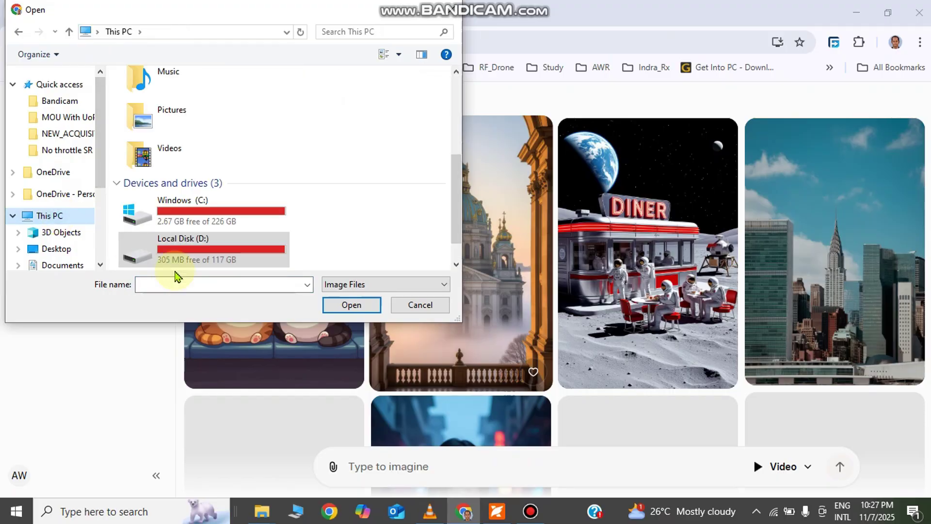
scroll(456, 225, down, 1)
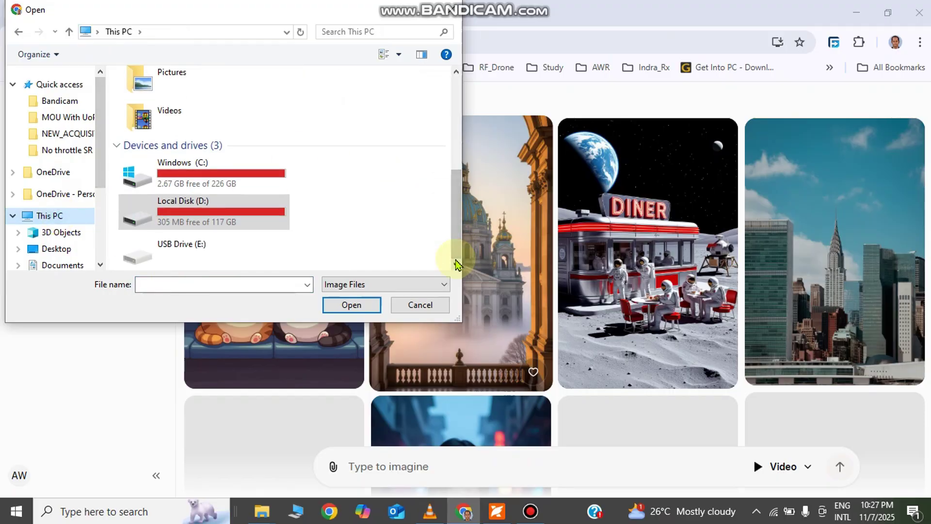
double_click(268, 263)
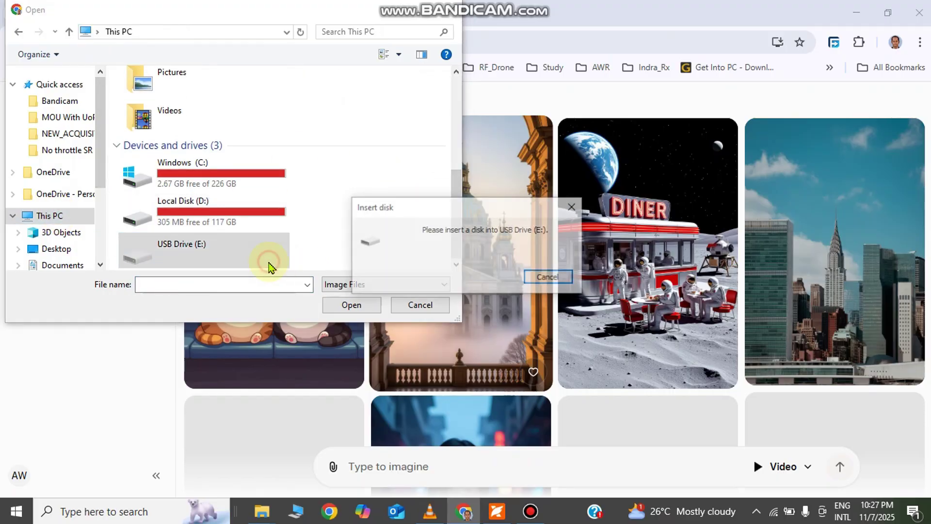
click(571, 207)
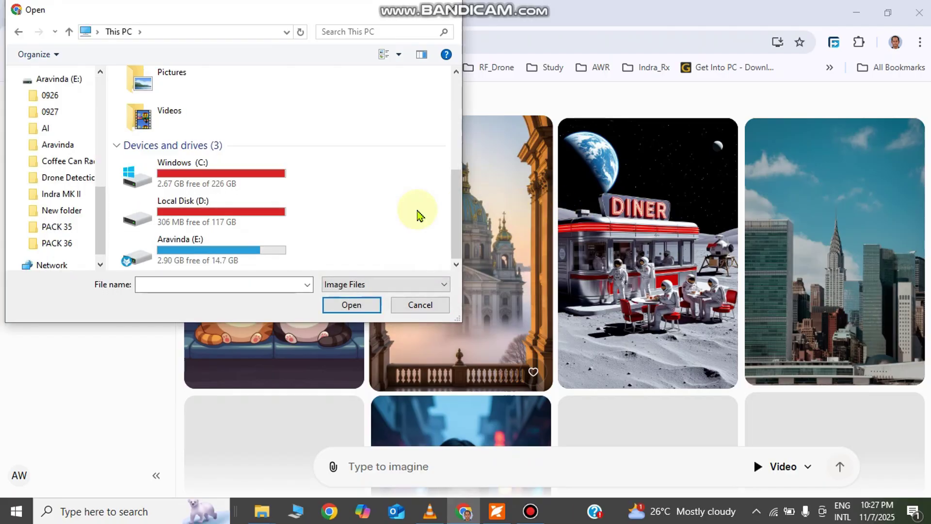
click(252, 248)
double_click(252, 248)
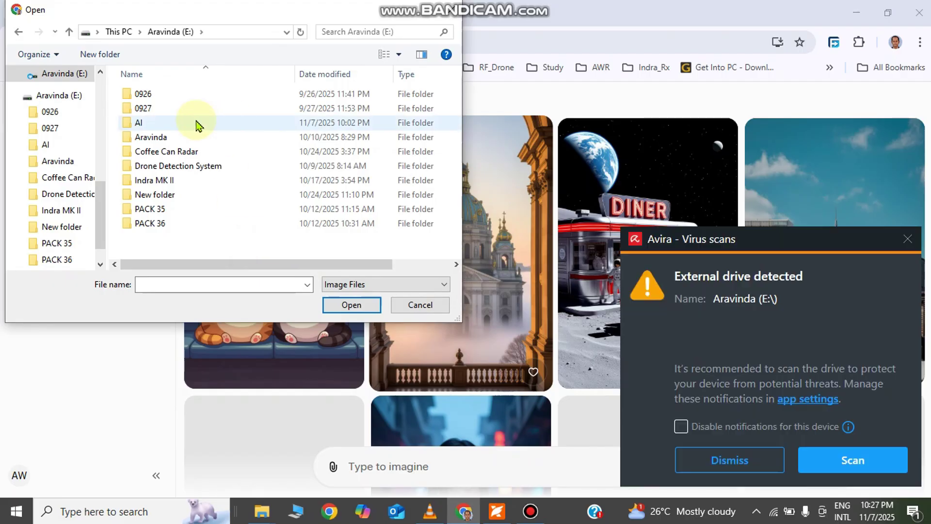
double_click(184, 121)
double_click(166, 95)
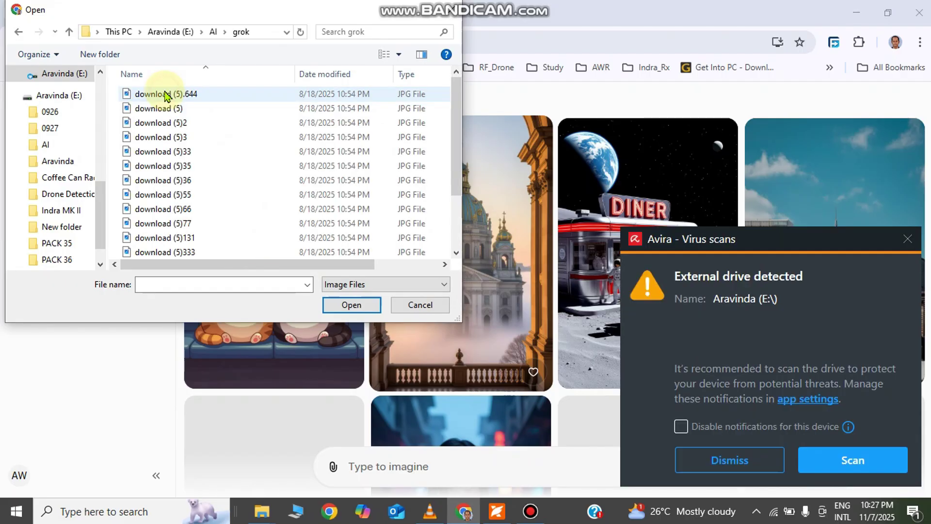
click(279, 114)
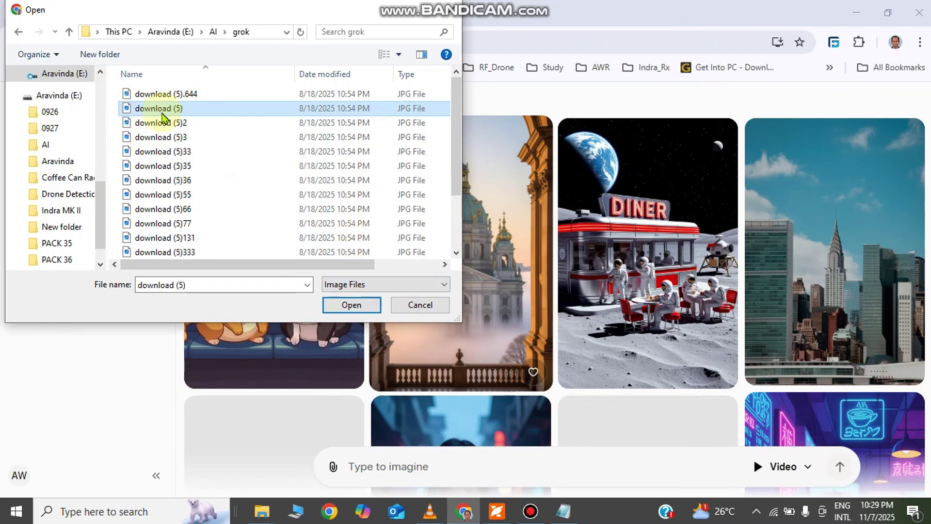
click(353, 305)
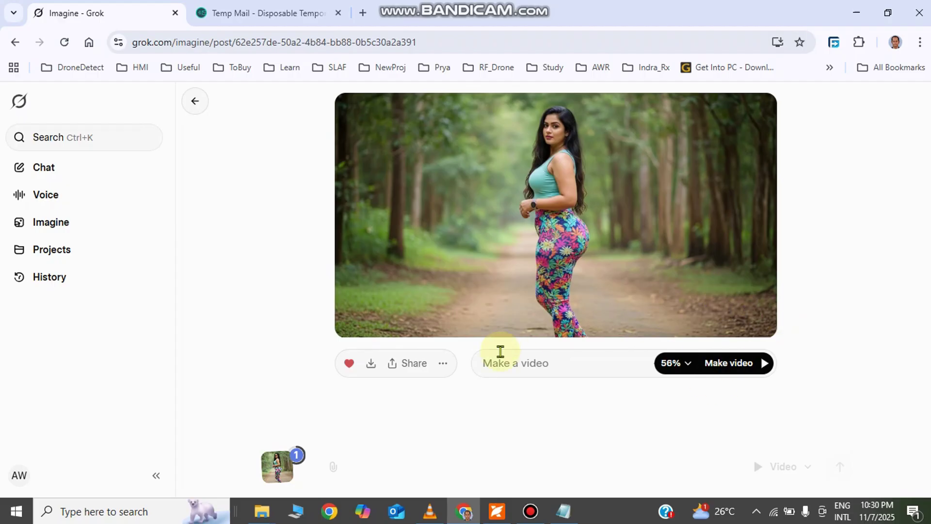
Focus the Make a video prompt box and bring up the saved prompt in Notepad.
click(513, 365)
click(565, 509)
Copy all the Notepad prompt text, minimize Notepad, and prepare to paste into the video field.
key(ctrl+a)
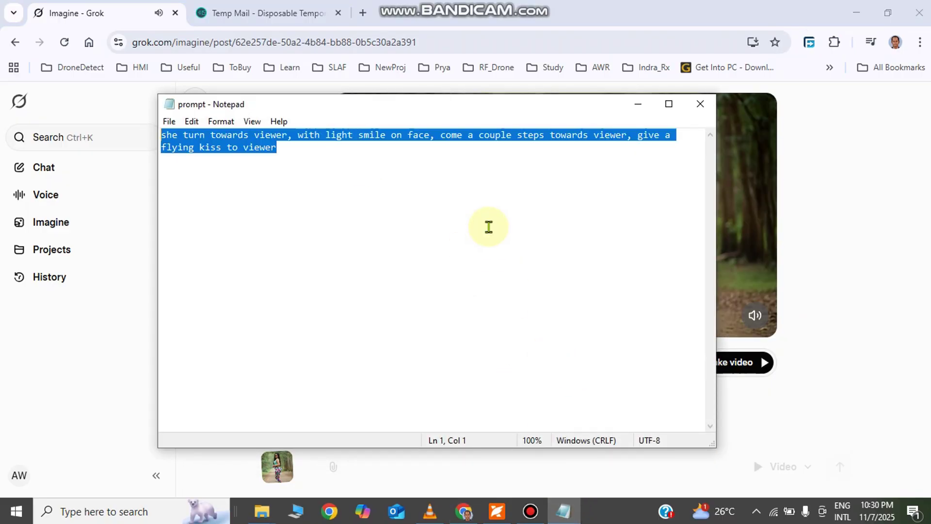
right_click(257, 147)
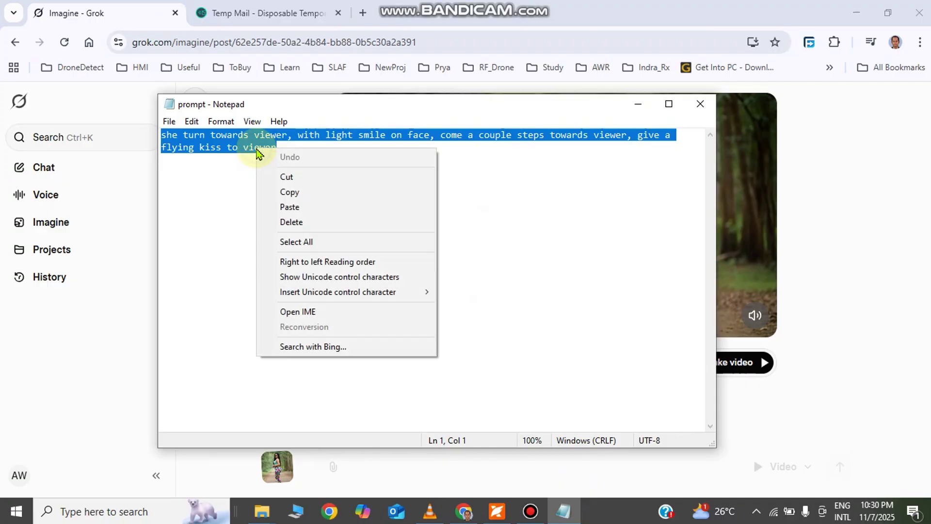
click(304, 192)
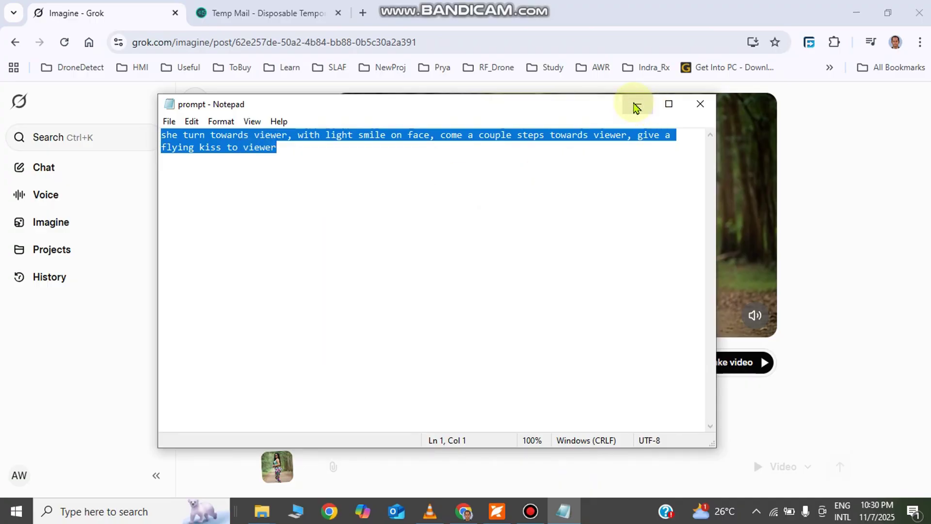
click(637, 104)
right_click(537, 363)
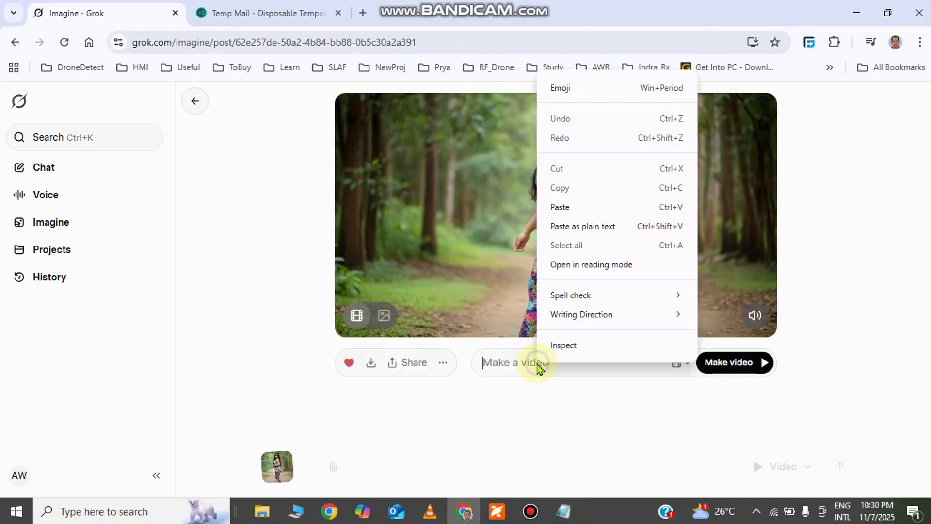
Paste the turn, smile, step closer and blow-a-kiss prompt, generate the video, and mute it.
click(572, 208)
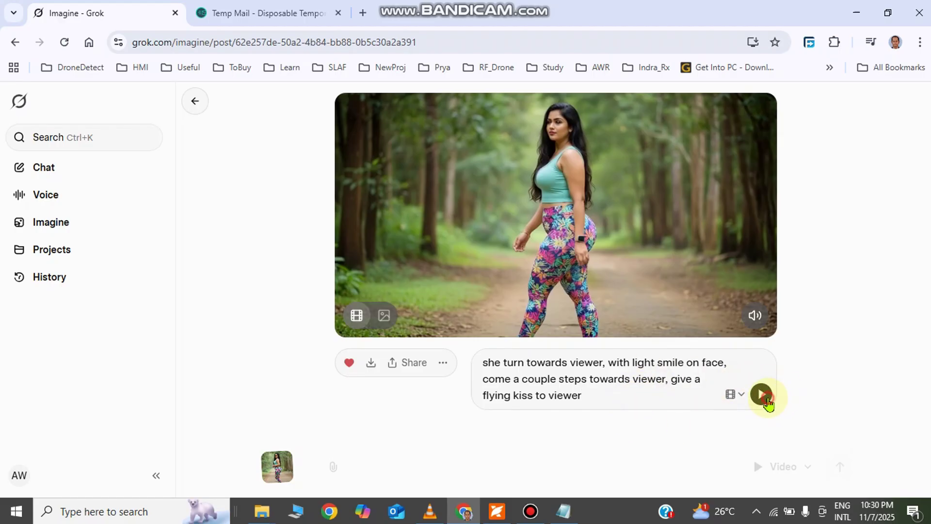
click(765, 396)
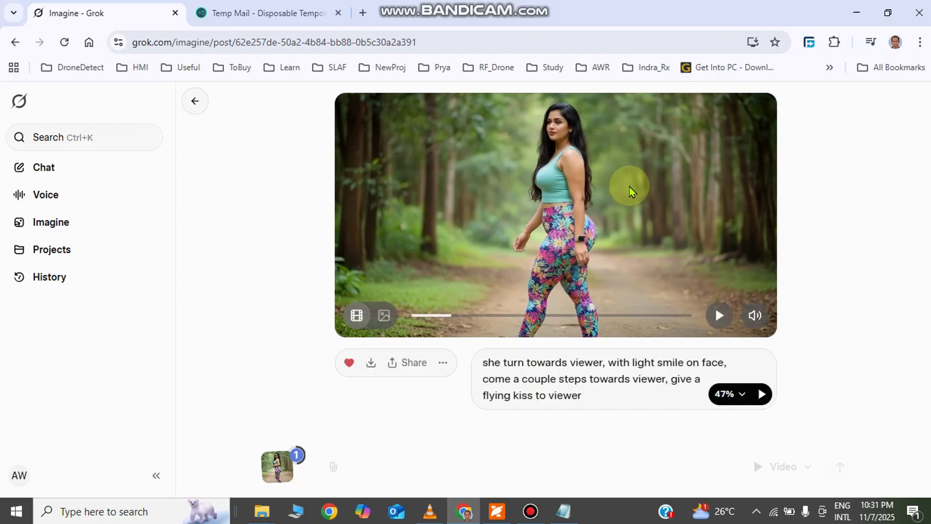
click(756, 315)
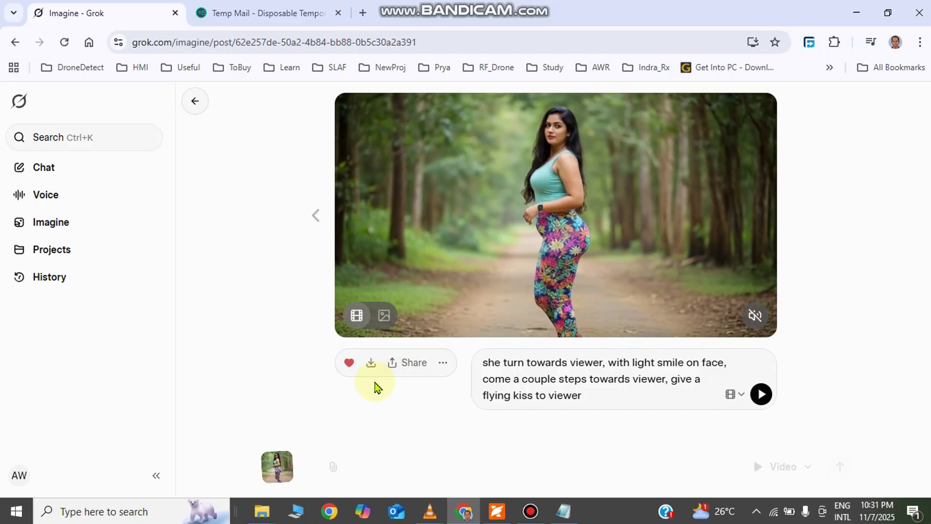
Download the generated video as MP4 and open the grok-video file from Downloads.
click(371, 364)
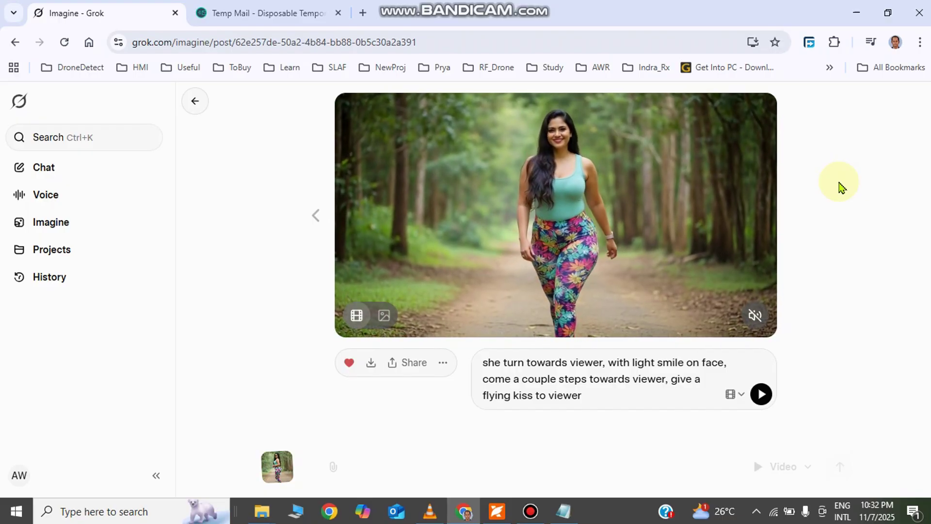
mouse_move(833, 100)
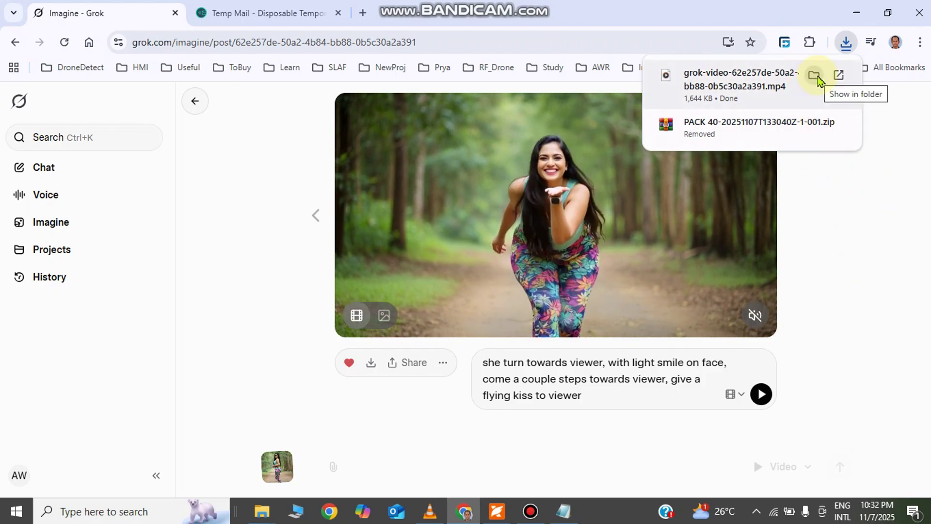
click(815, 76)
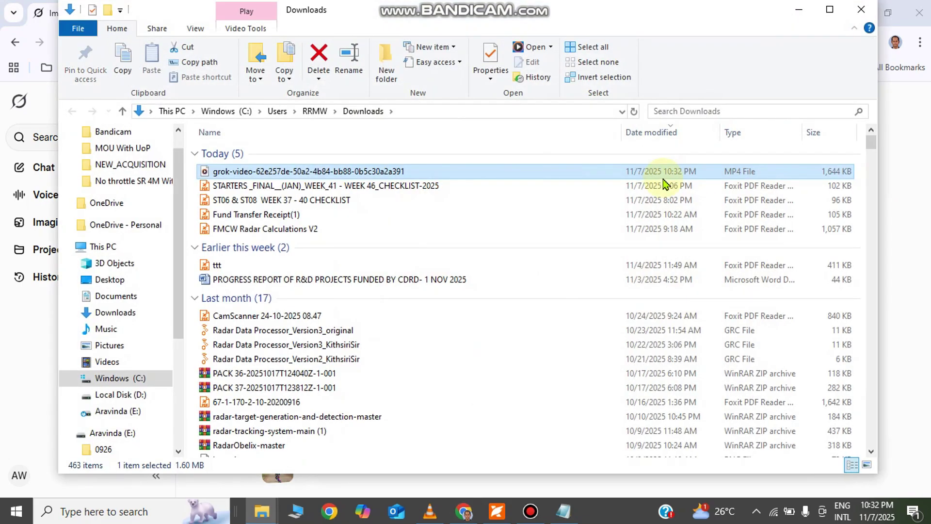
double_click(363, 172)
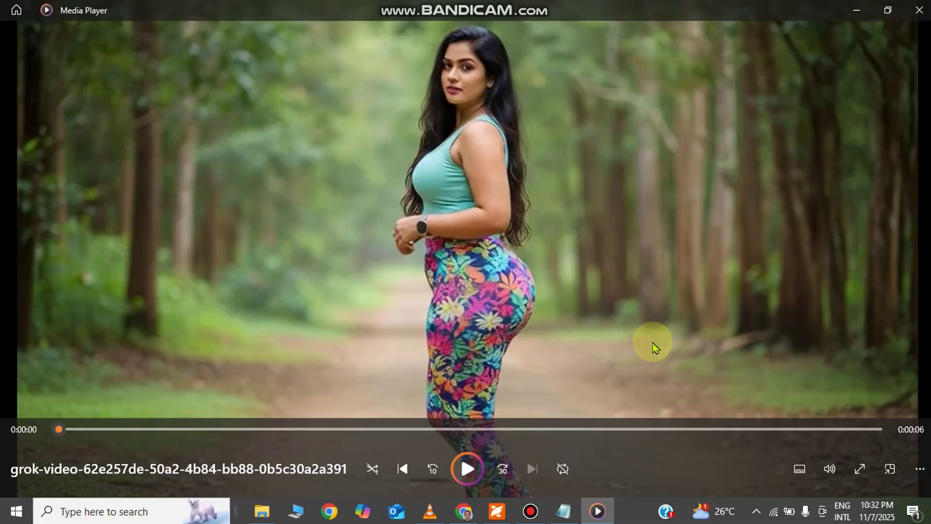
Play the downloaded grok-video clip in Media Player, then close the player.
click(653, 345)
click(918, 10)
Minimize File Explorer to bring back the Grok Imagine post in Chrome.
click(798, 11)
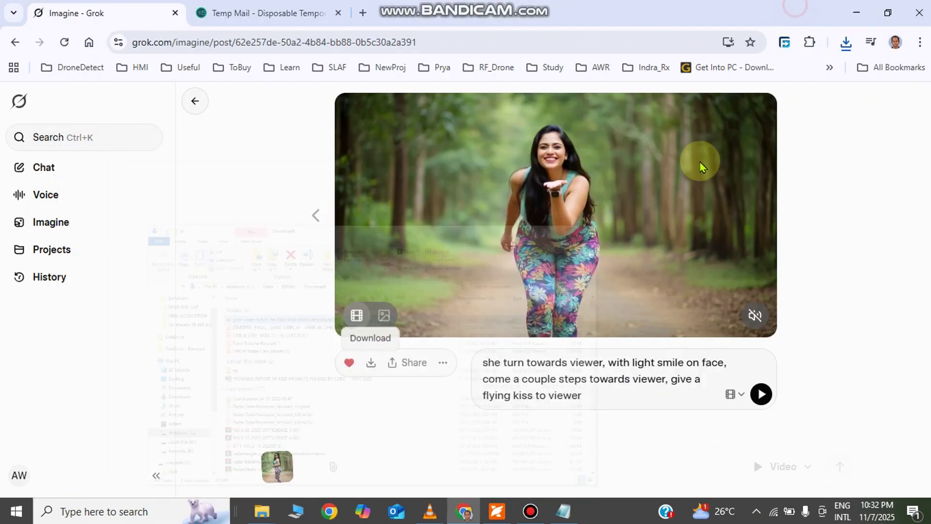